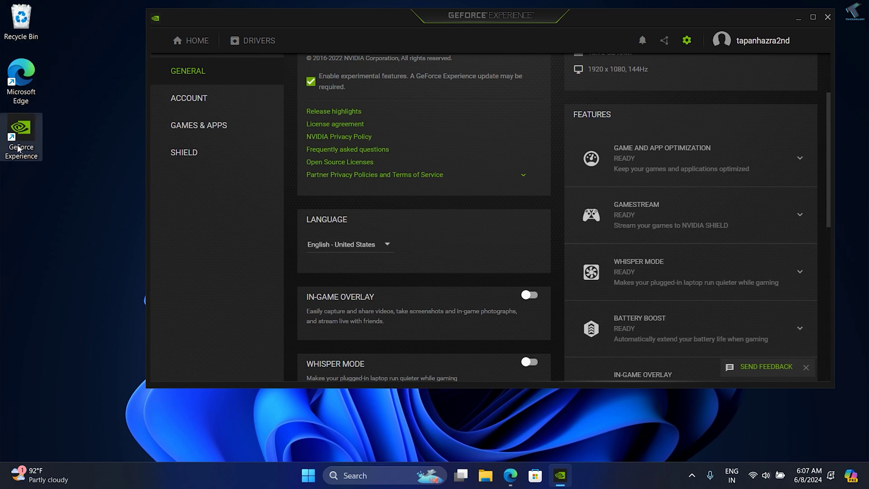
Close GeForce Experience, leaving the In-Game Overlay toggle off
click(827, 18)
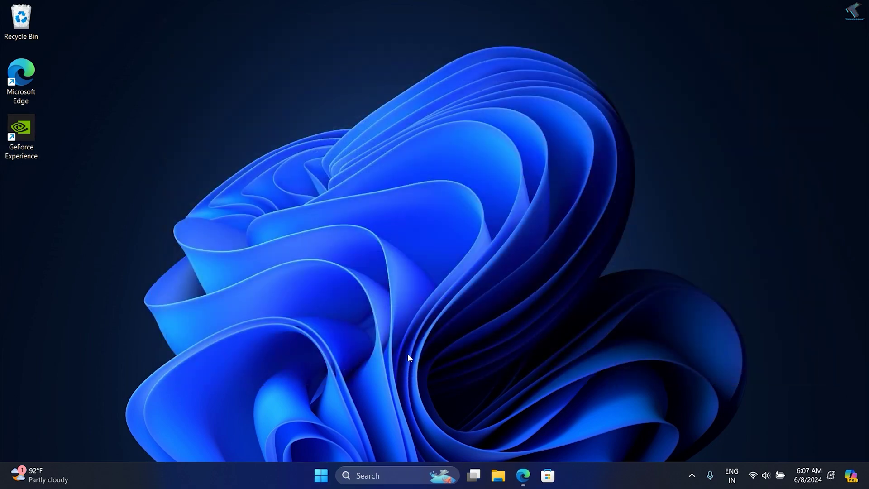
Go to Windows Settings > Apps > Installed apps and start searching the list
right_click(323, 472)
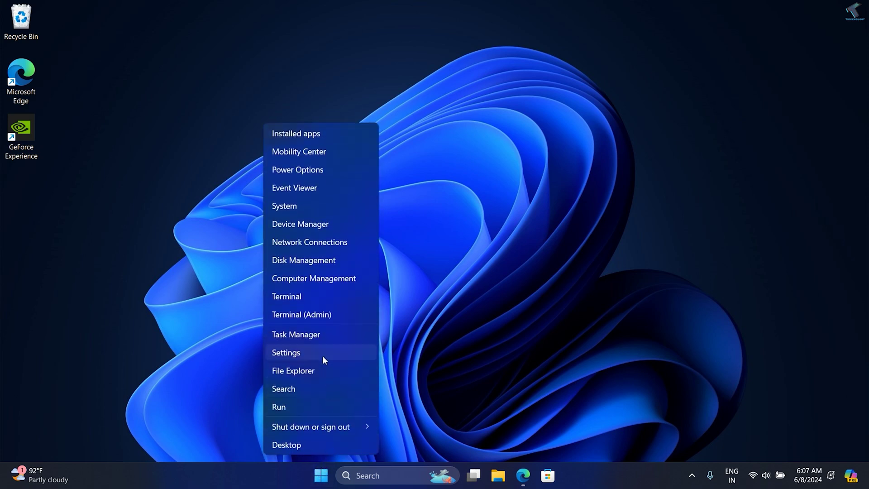
click(322, 355)
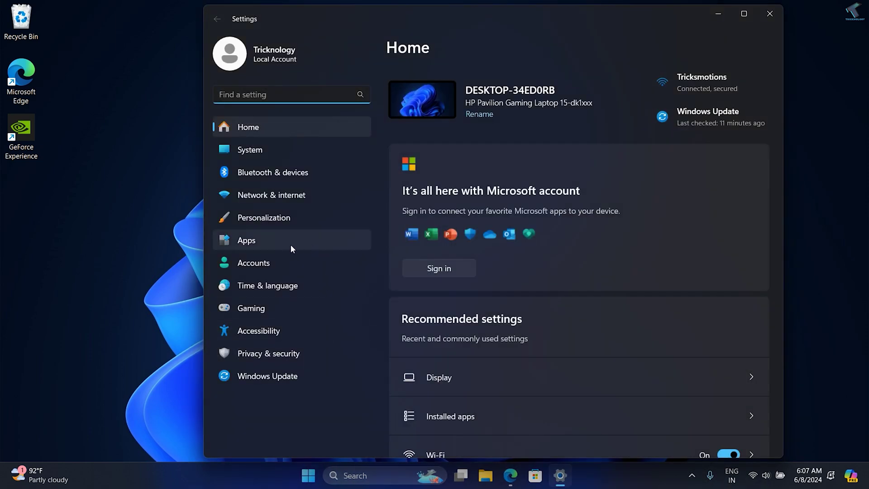
click(247, 243)
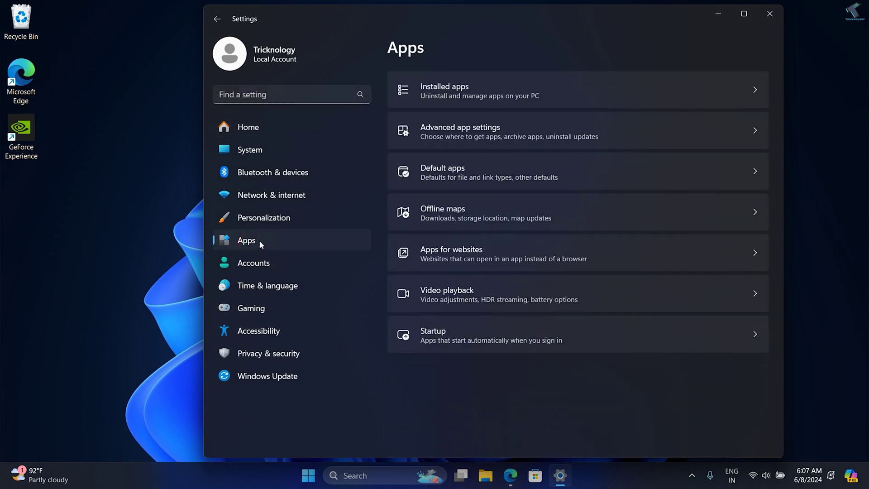
click(451, 96)
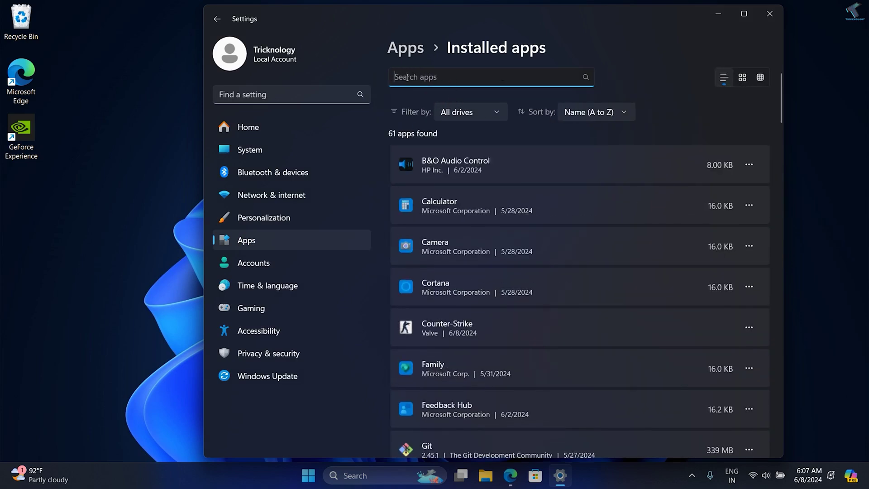
click(407, 77)
Filter installed apps by 'visual' and repair the x86 Visual C++ 2015-2022 Redistributable
text(visual)
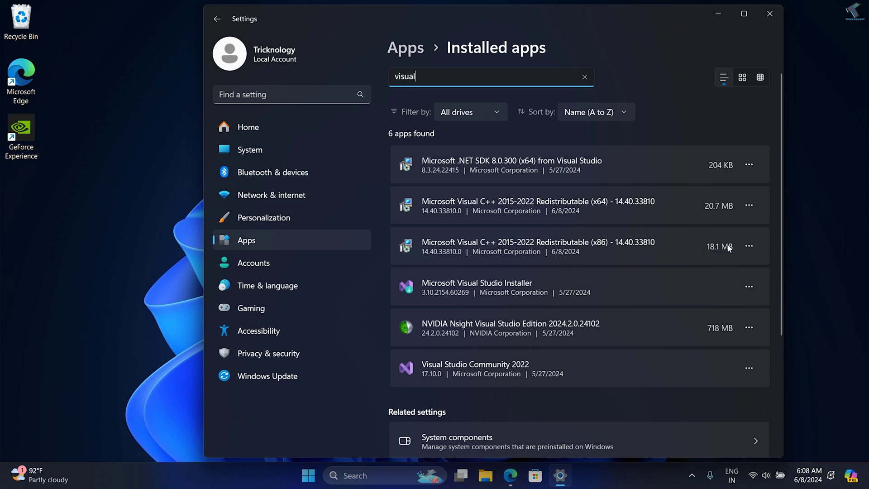
click(749, 246)
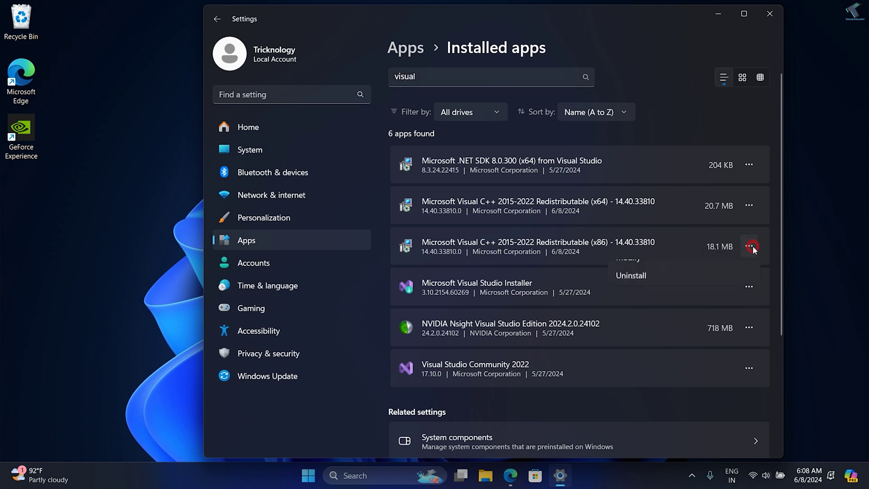
click(735, 263)
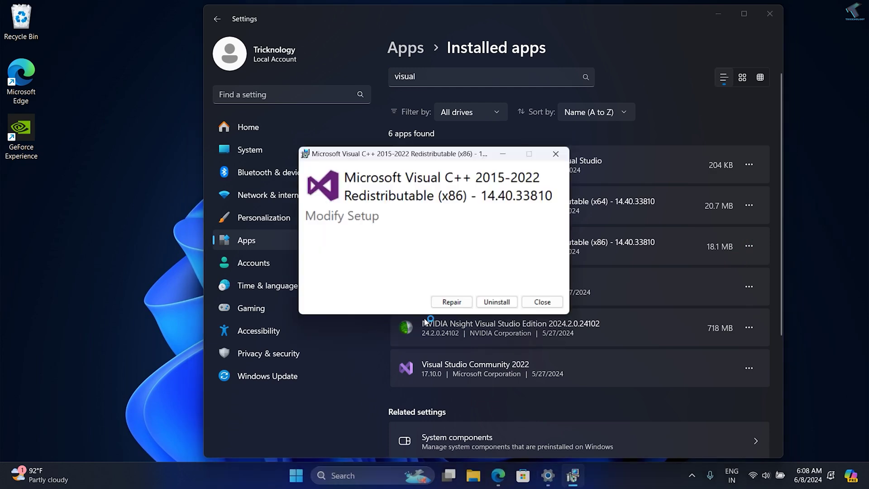
click(451, 306)
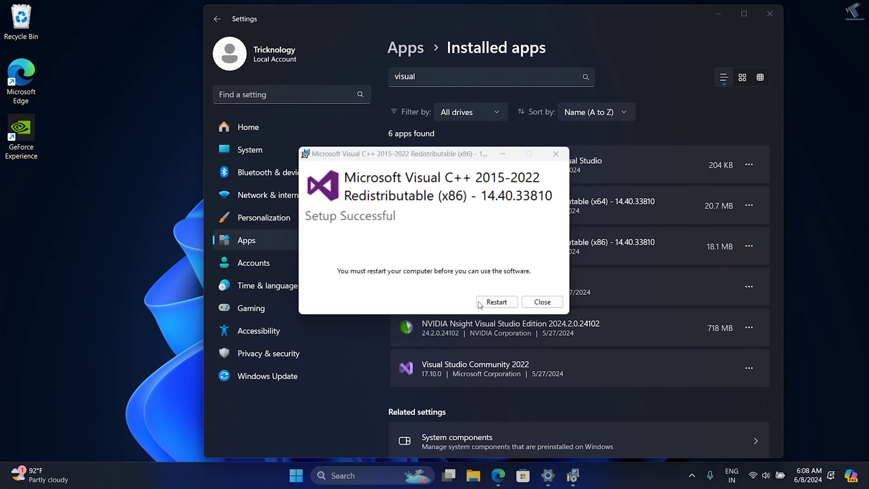
click(542, 302)
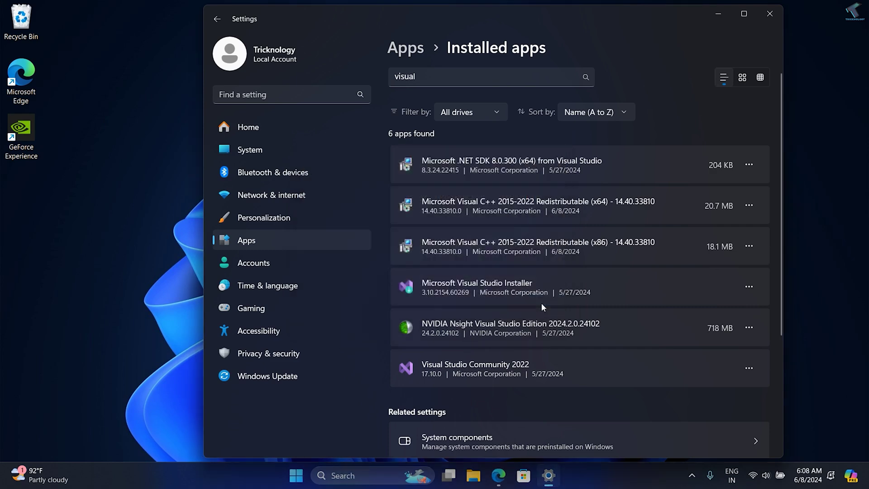
Repair the x64 Visual C++ 2015-2022 Redistributable
click(749, 207)
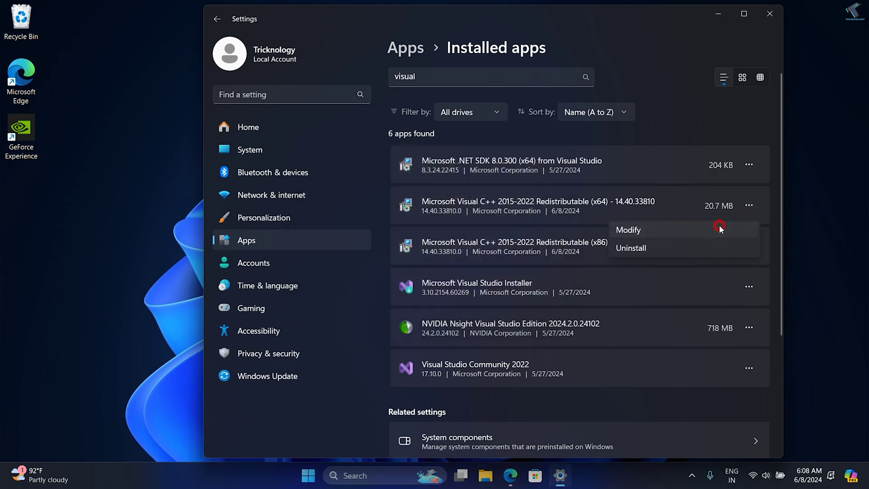
click(720, 228)
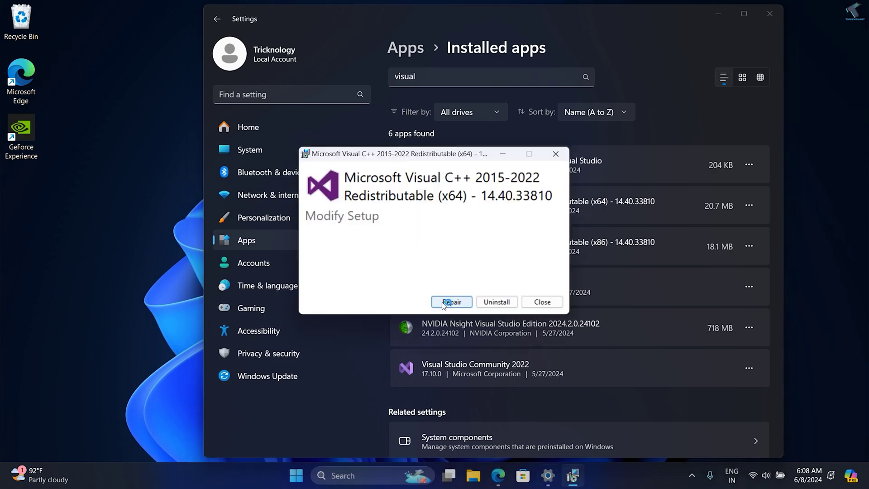
click(446, 302)
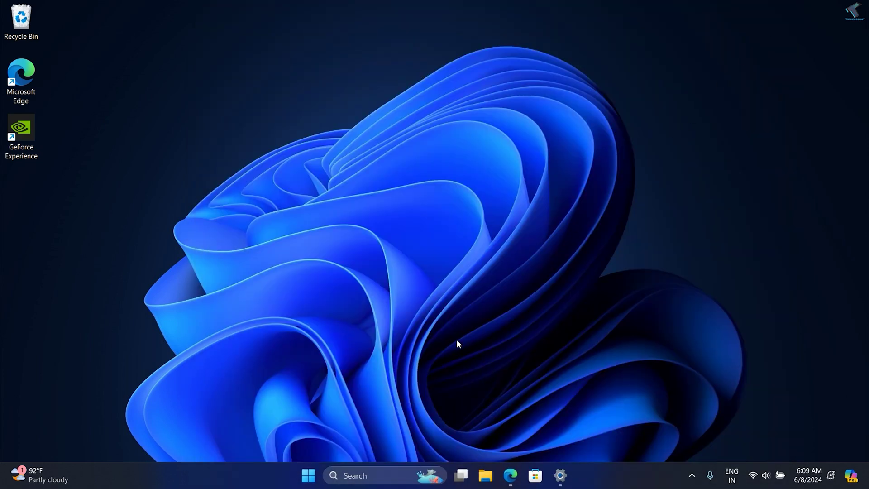
Restart the computer and bring back the Visual C++ Redistributable download page
click(308, 475)
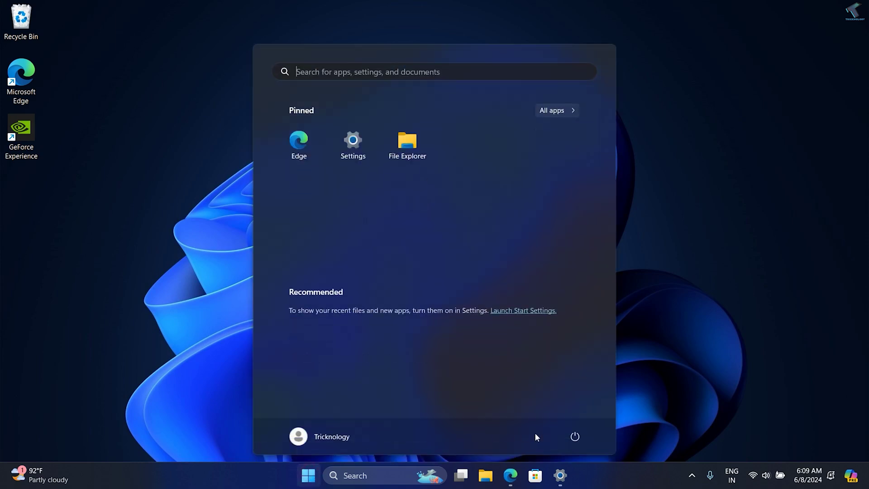
click(574, 436)
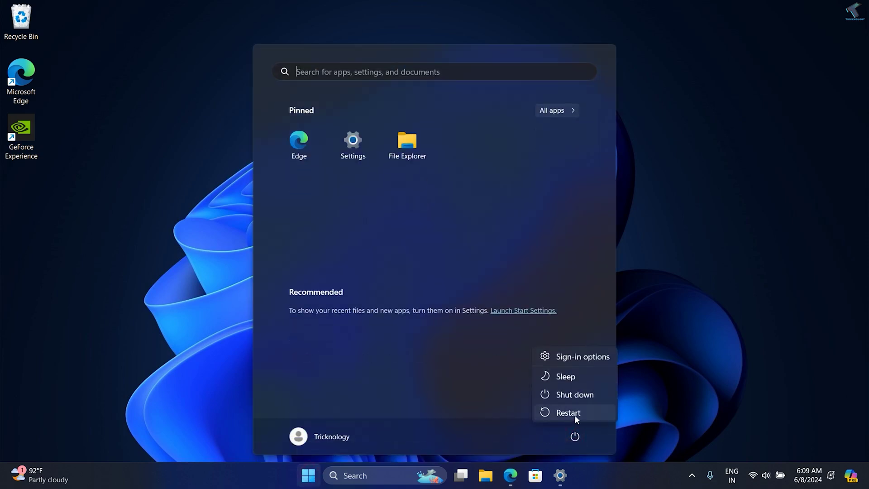
click(574, 415)
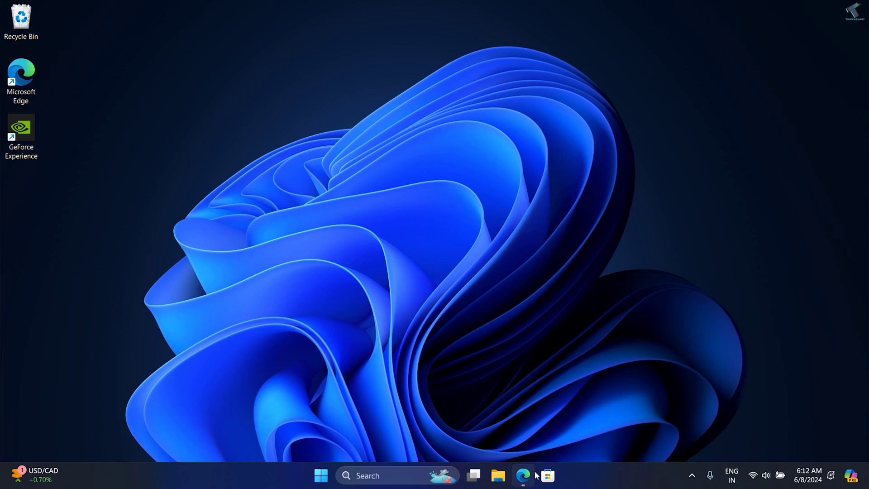
mouse_move(522, 475)
click(507, 387)
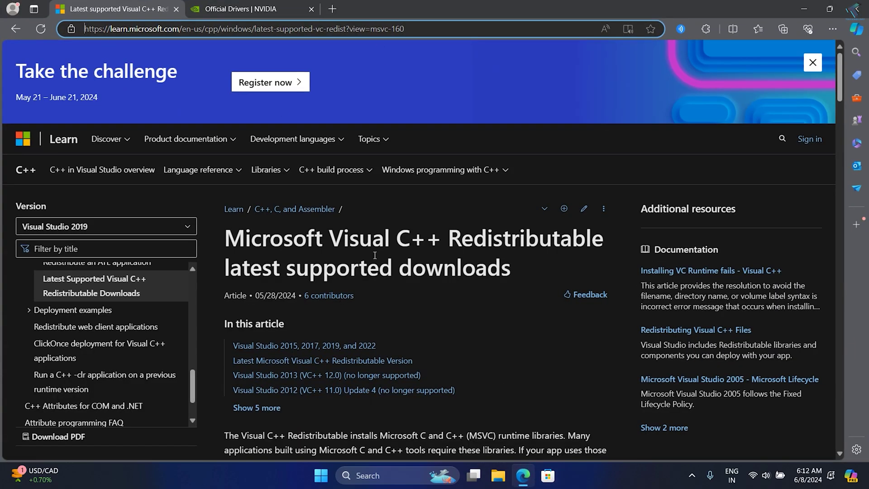
Scroll to the Latest Version table showing 14.40.33810.0 with ARM64, x86 and x64 links
scroll(375, 256, down, 2)
scroll(374, 260, down, 5)
scroll(374, 265, down, 5)
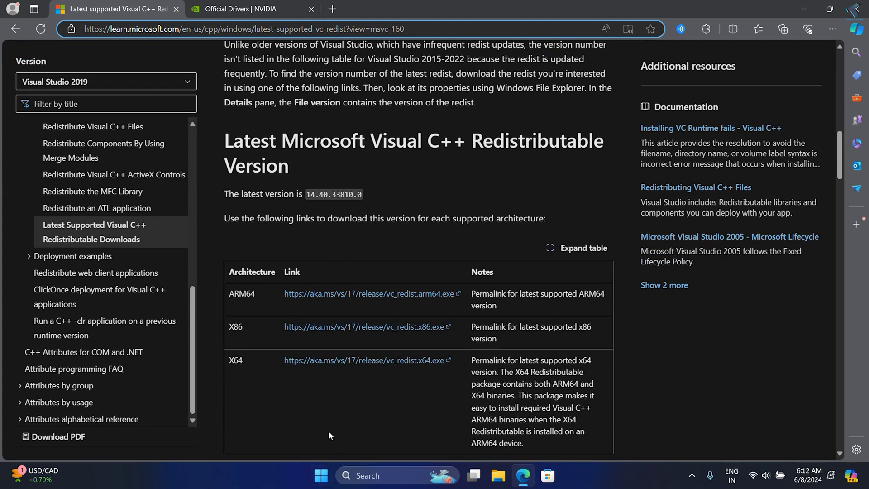
right_click(322, 475)
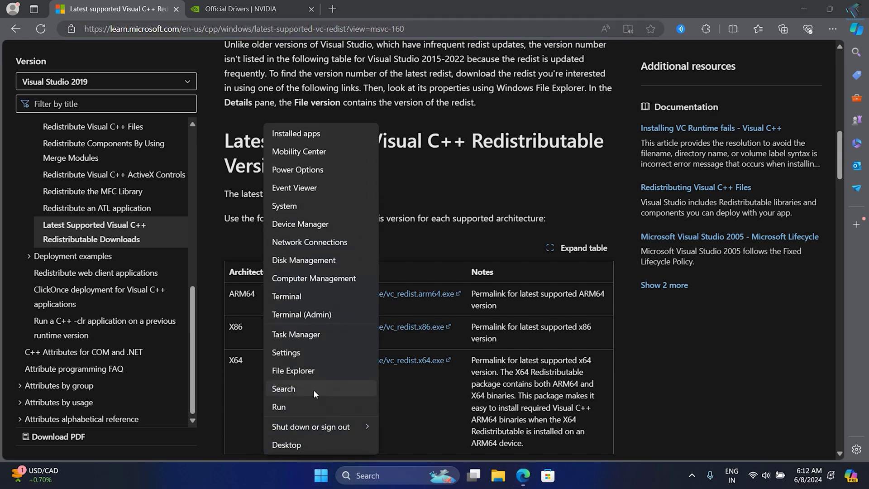
Check in Settings > System > About that the system type is 64-bit, x64-based processor
click(323, 352)
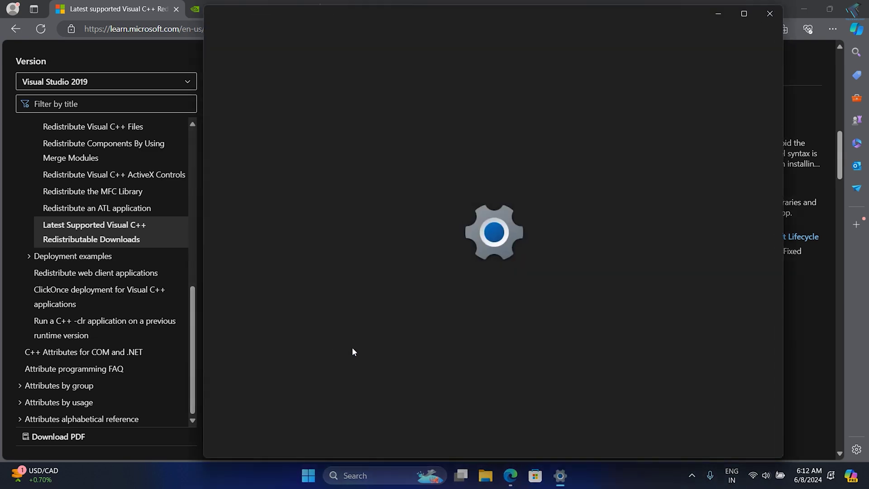
click(249, 150)
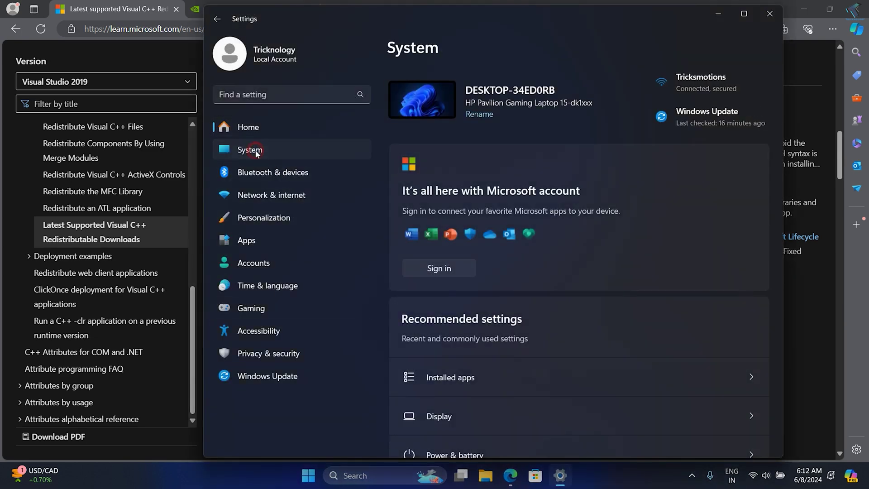
scroll(675, 247, down, 8)
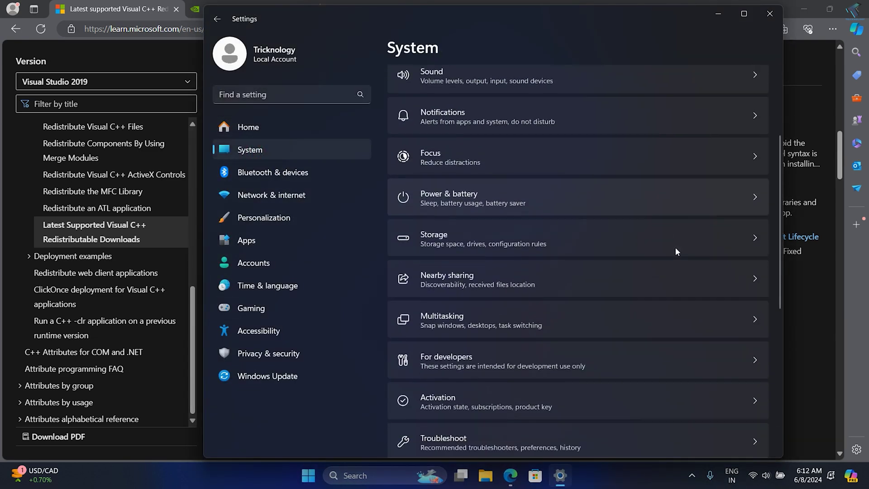
scroll(675, 252, down, 1)
scroll(676, 251, down, 1)
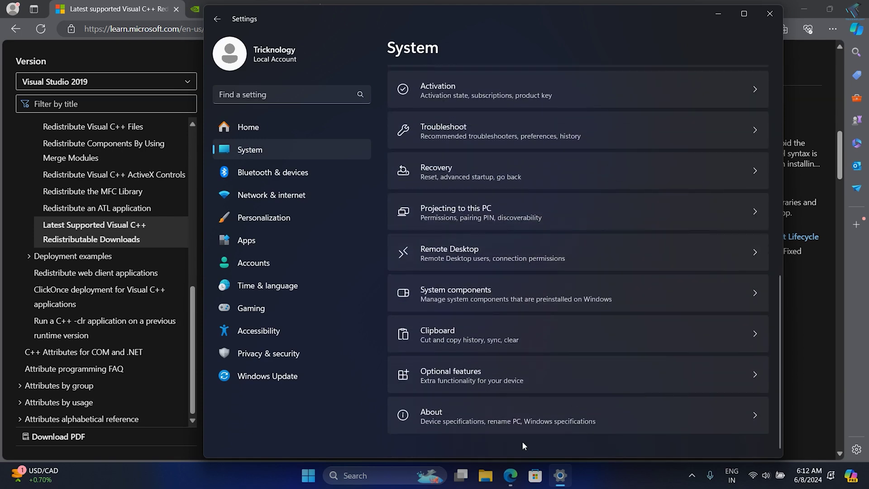
click(443, 416)
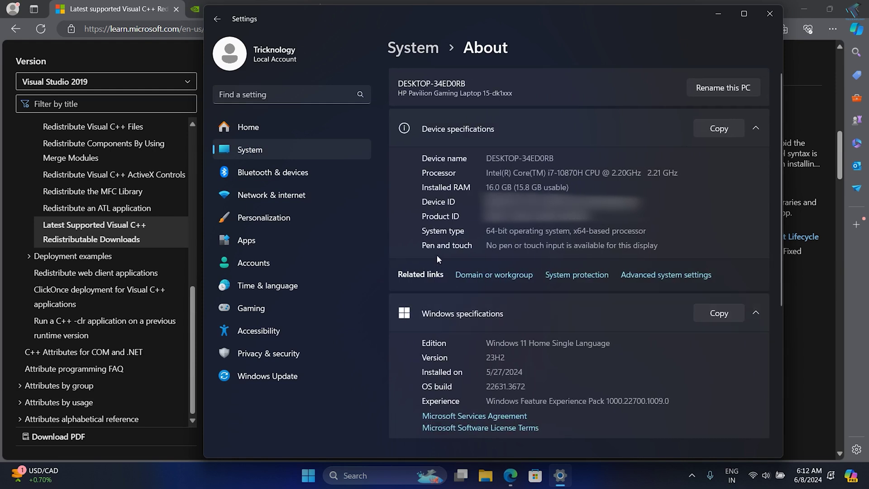
click(489, 230)
double_click(577, 231)
drag(593, 233, 692, 233)
Download the X64 vc_redist from Microsoft Learn and open the downloaded installer
click(693, 234)
click(717, 14)
scroll(290, 190, down, 3)
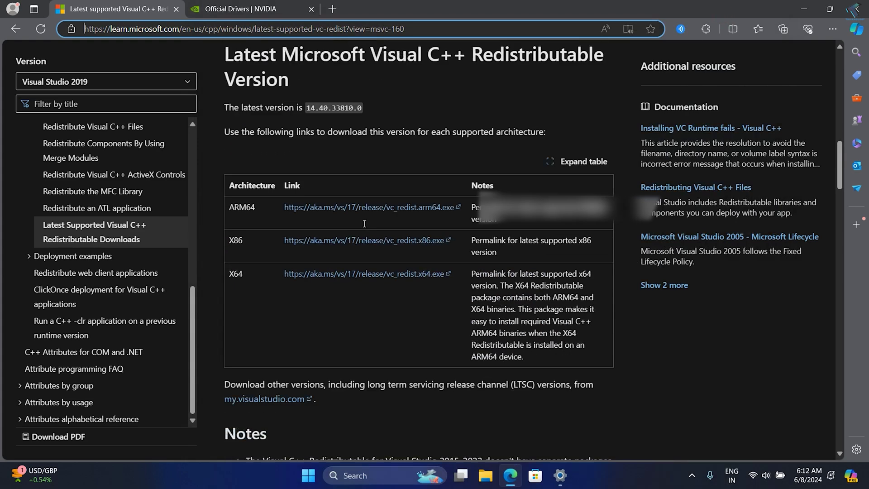
double_click(236, 248)
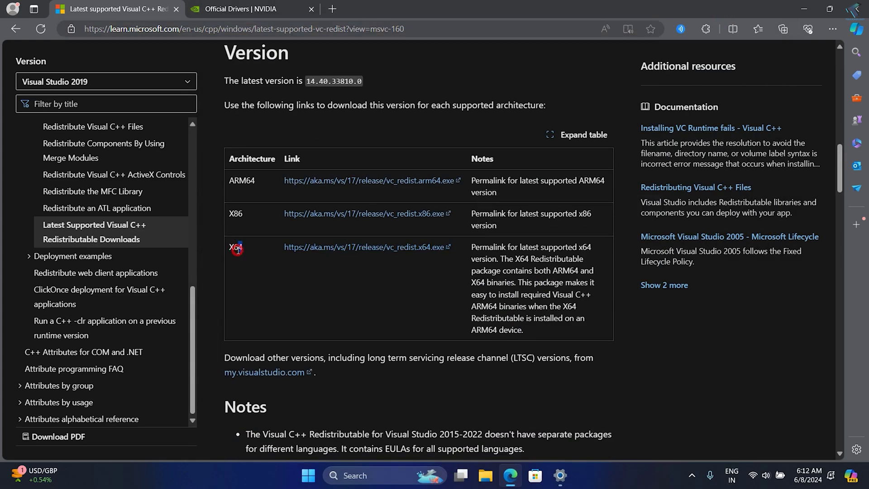
click(334, 301)
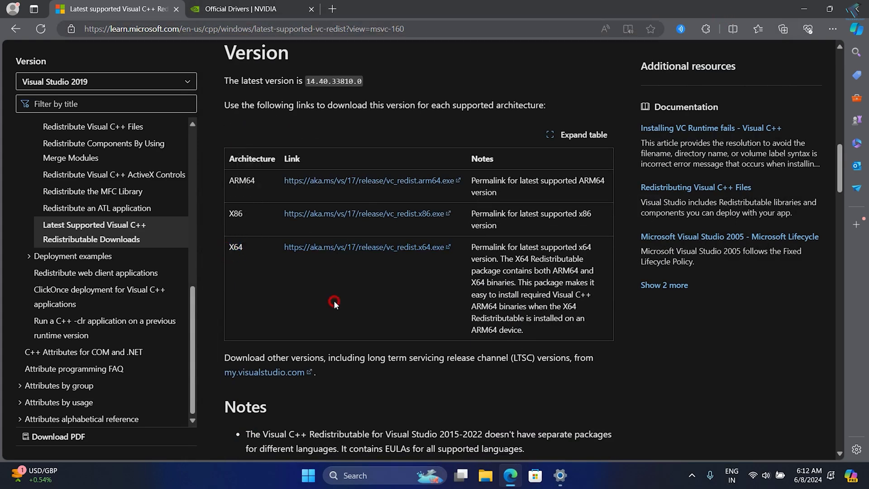
click(393, 248)
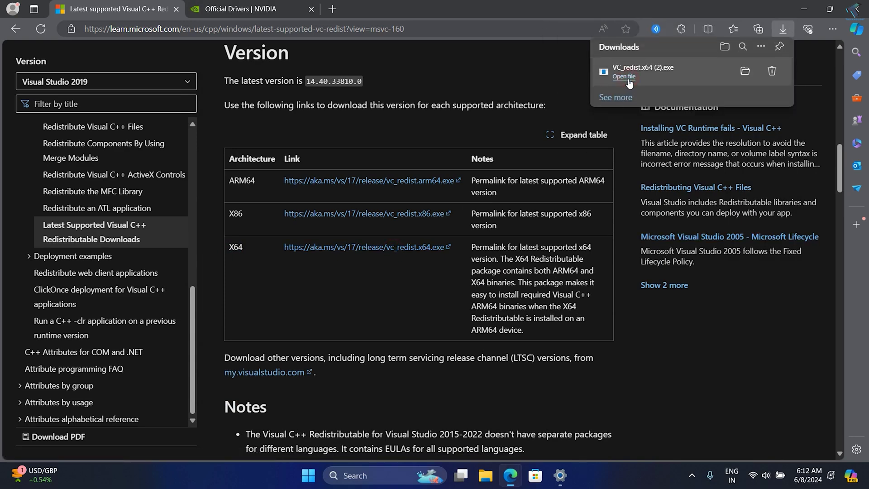
click(626, 77)
Repair the x64 Visual C++ Redistributable 14.40.33810 in its Setup dialog
click(801, 9)
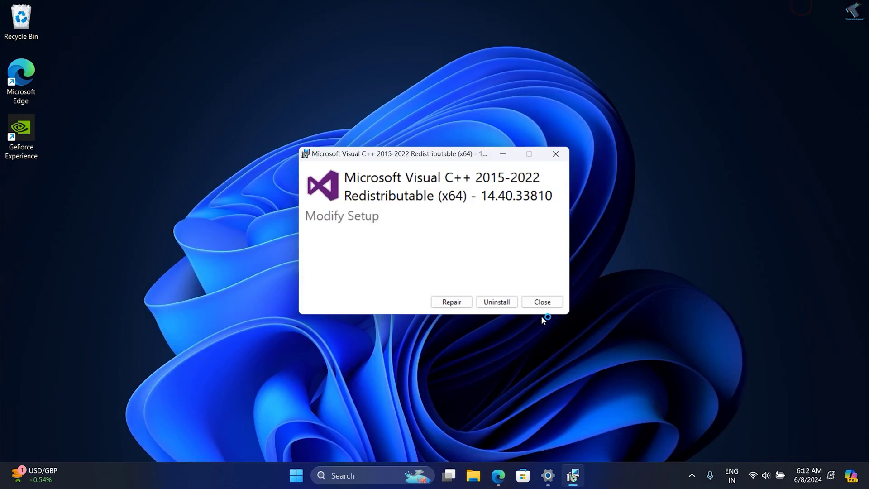
click(451, 302)
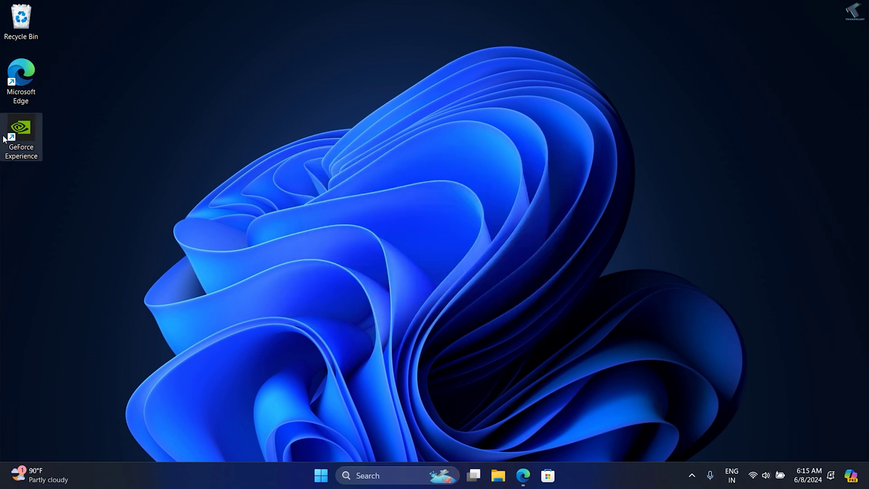
double_click(31, 150)
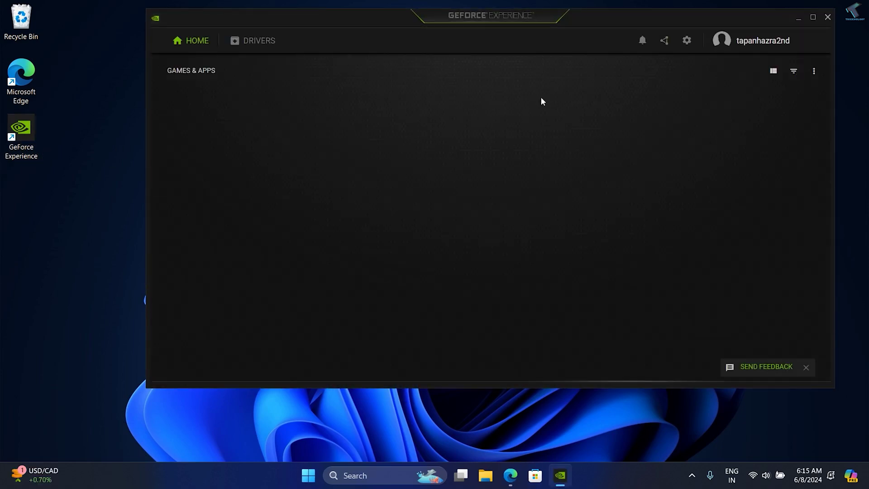
Switch In-Game Overlay on in GeForce Experience Settings, then close the app
click(684, 43)
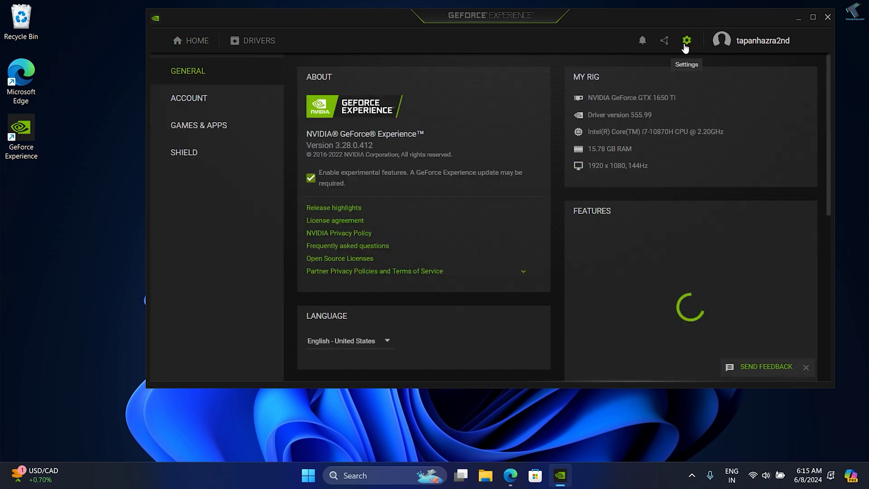
scroll(501, 203, down, 5)
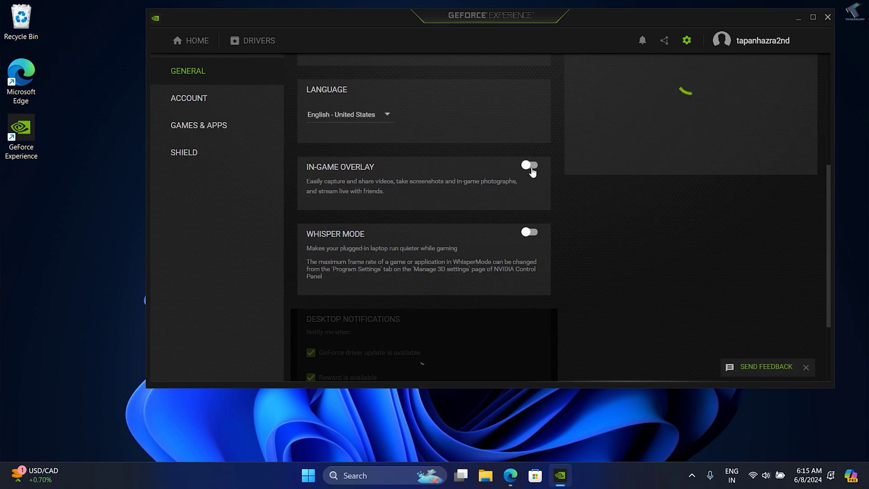
click(530, 169)
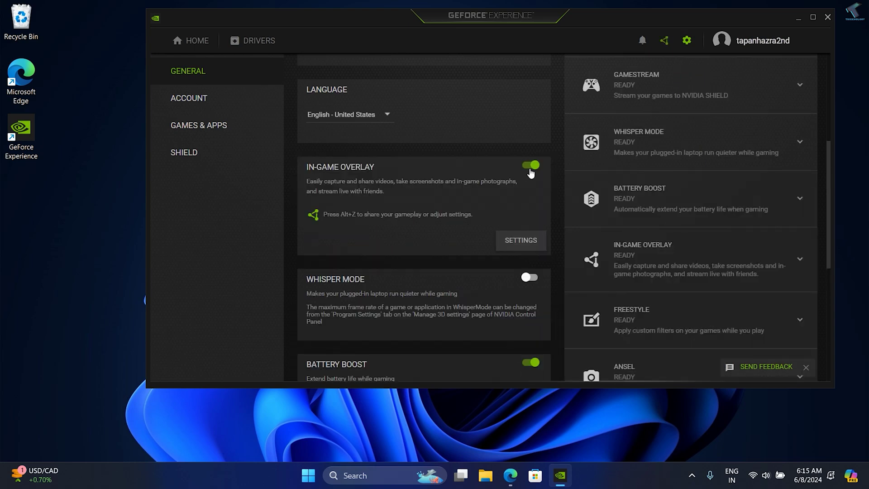
click(826, 18)
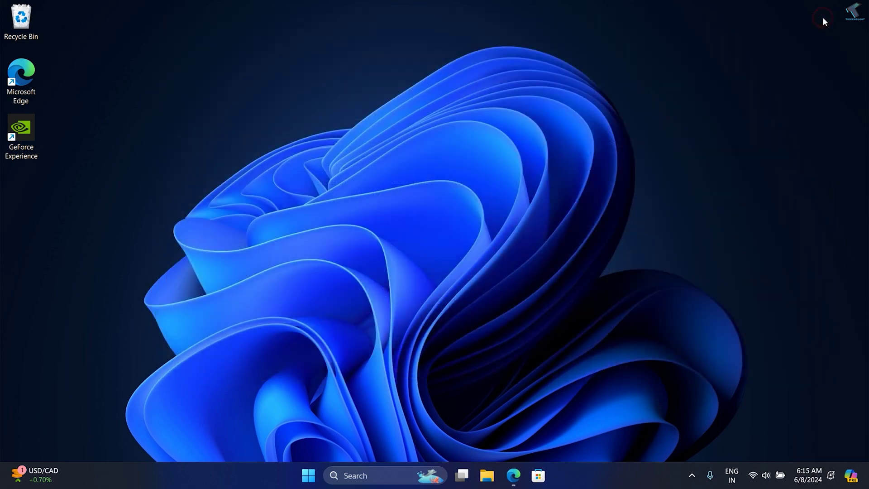
right_click(462, 176)
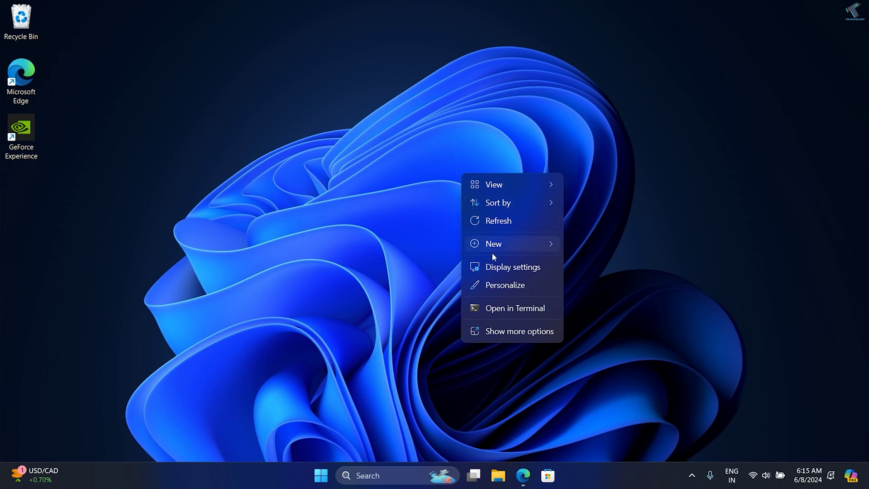
click(501, 337)
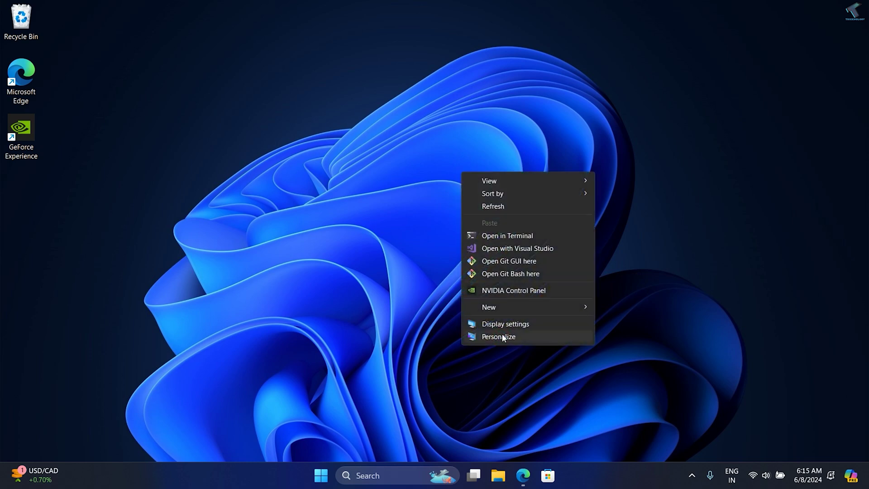
click(515, 291)
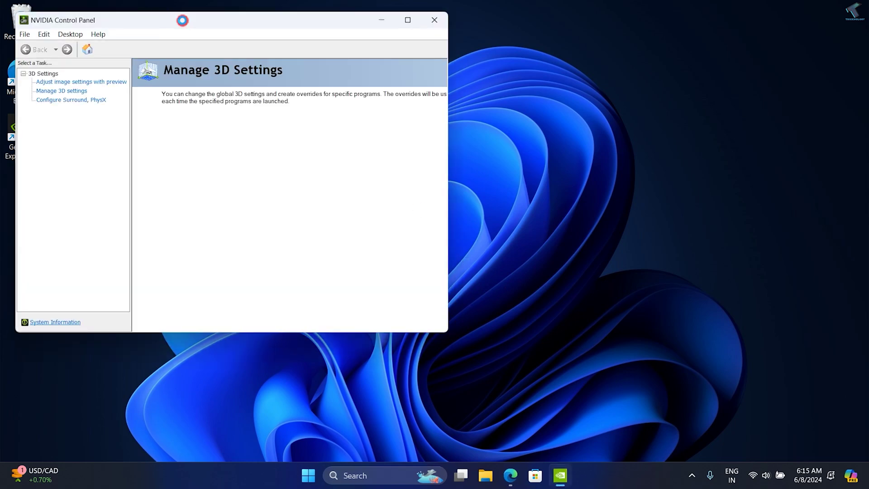
drag(172, 23, 350, 44)
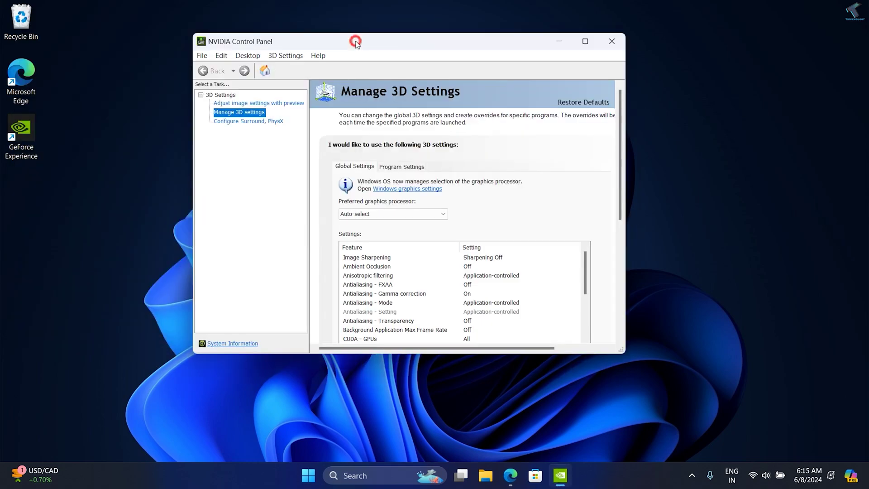
click(611, 42)
mouse_move(523, 475)
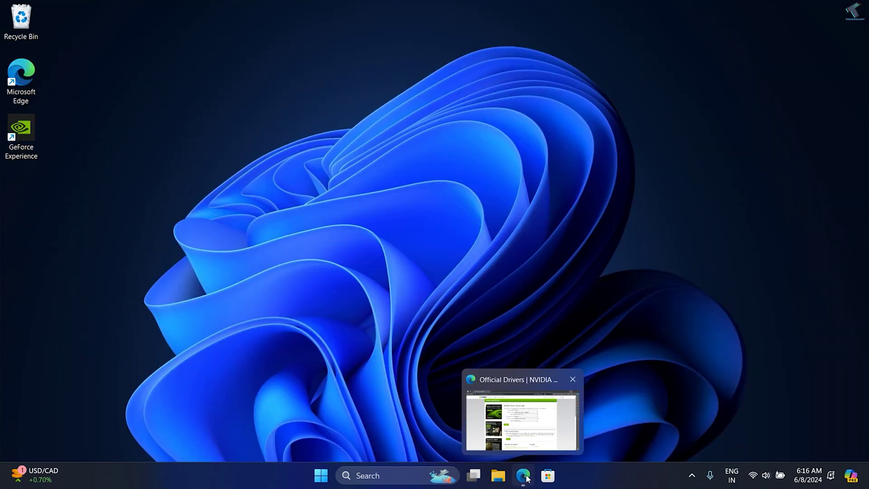
Return to NVIDIA Driver Downloads in Edge and keep GeForce as Product Type
click(526, 478)
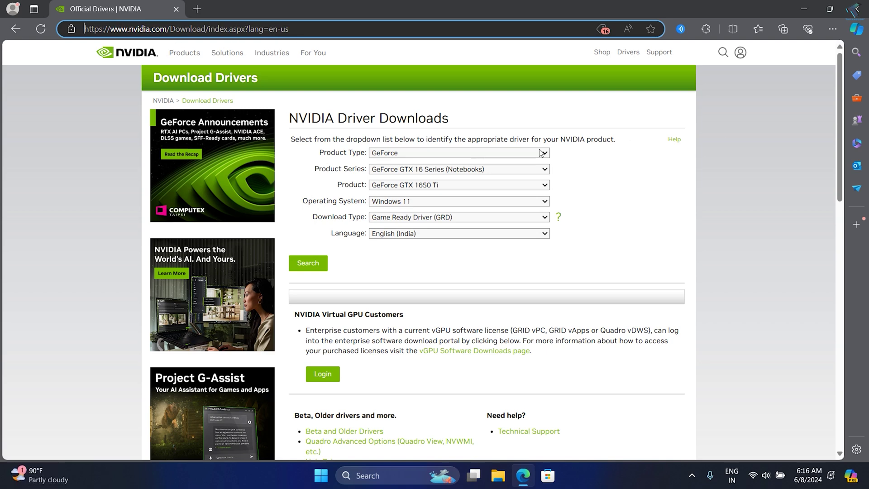
click(412, 154)
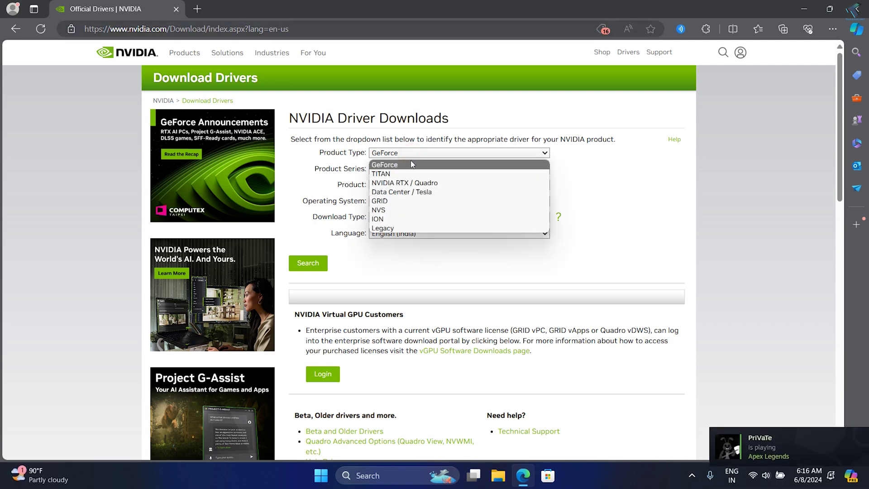
click(412, 165)
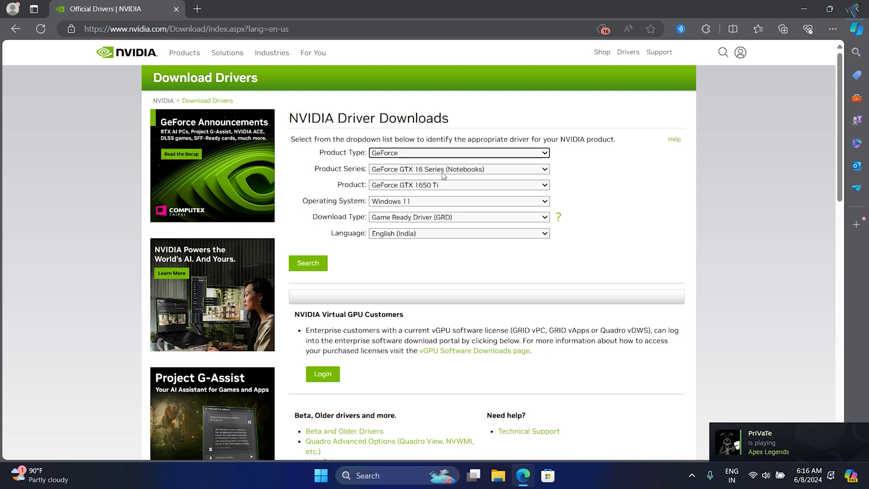
Confirm in Device Manager's Display adapters that the GPU is an NVIDIA GeForce GTX 1650 Ti
right_click(326, 477)
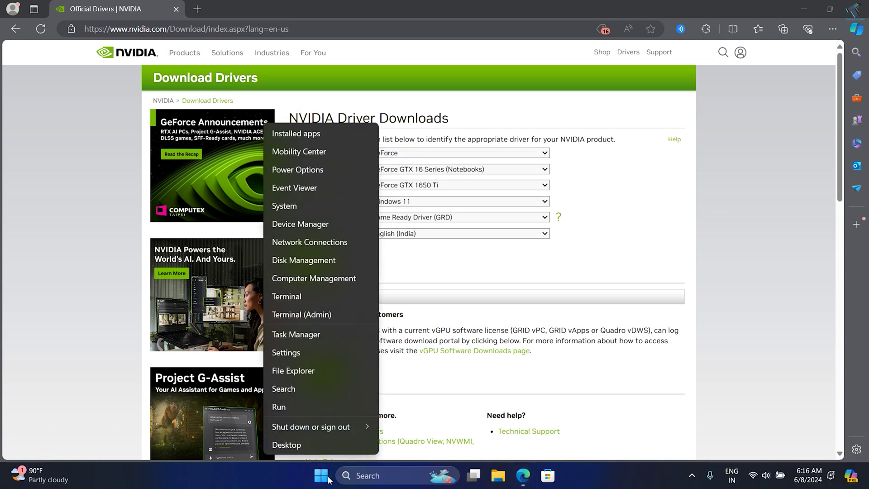
click(321, 226)
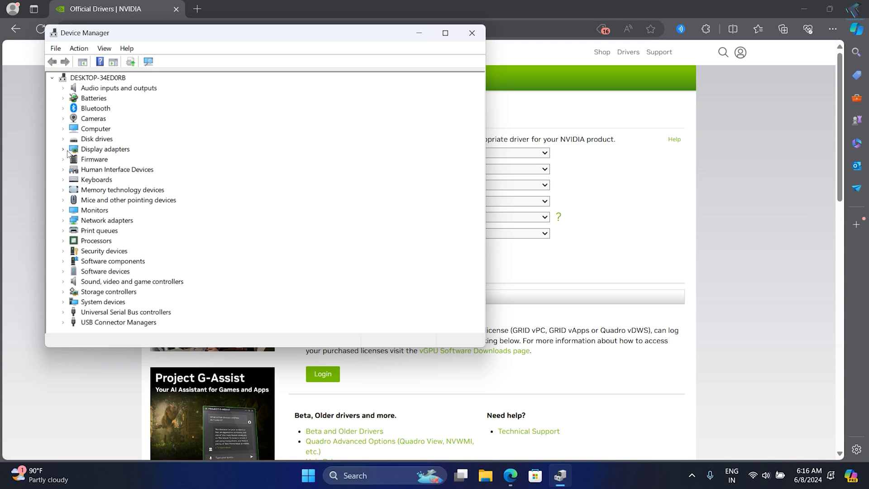
click(63, 149)
click(140, 171)
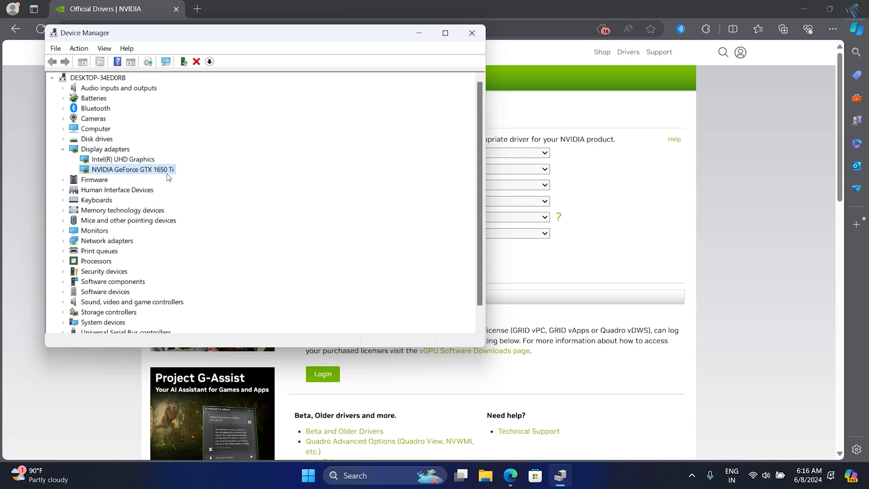
click(419, 32)
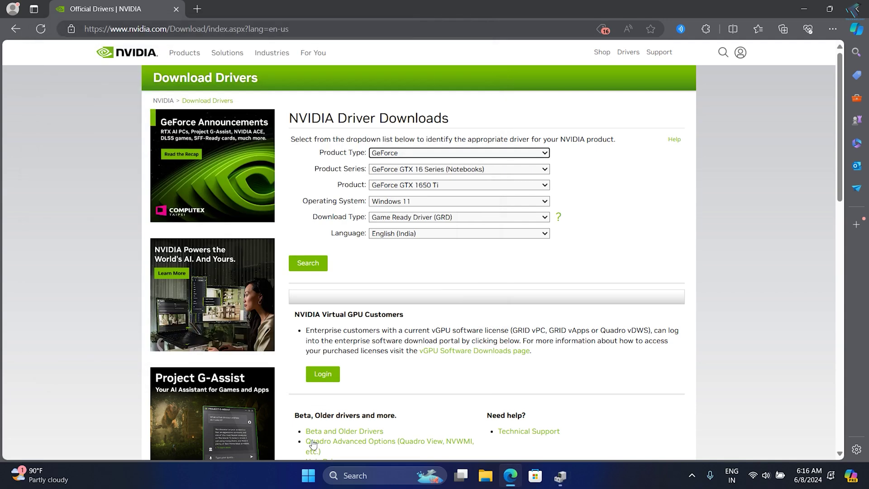
click(306, 479)
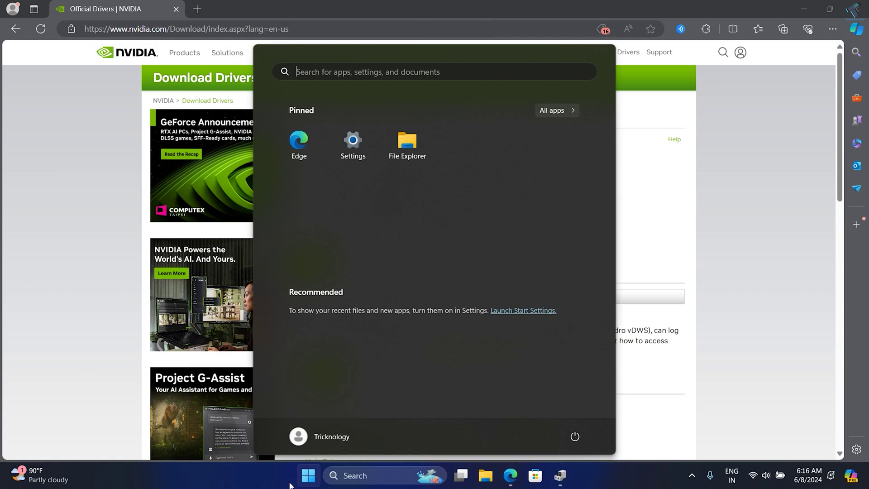
text(sys)
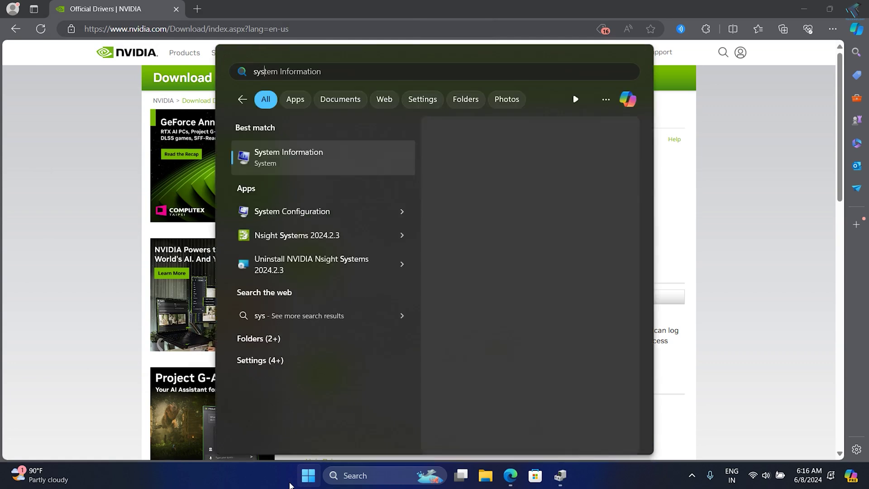
text(info)
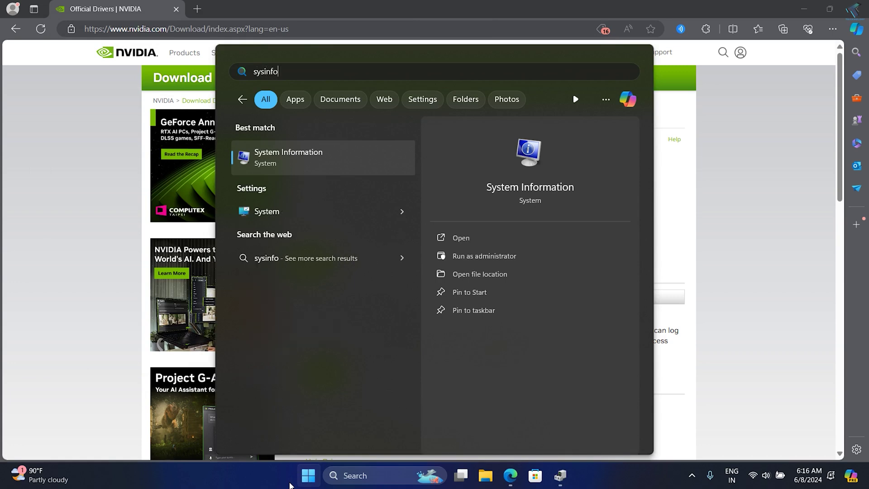
key(Return)
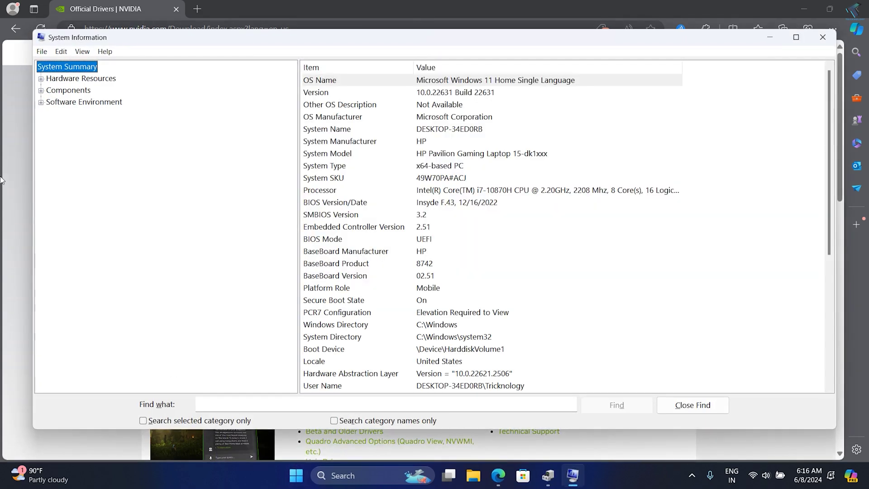
click(41, 79)
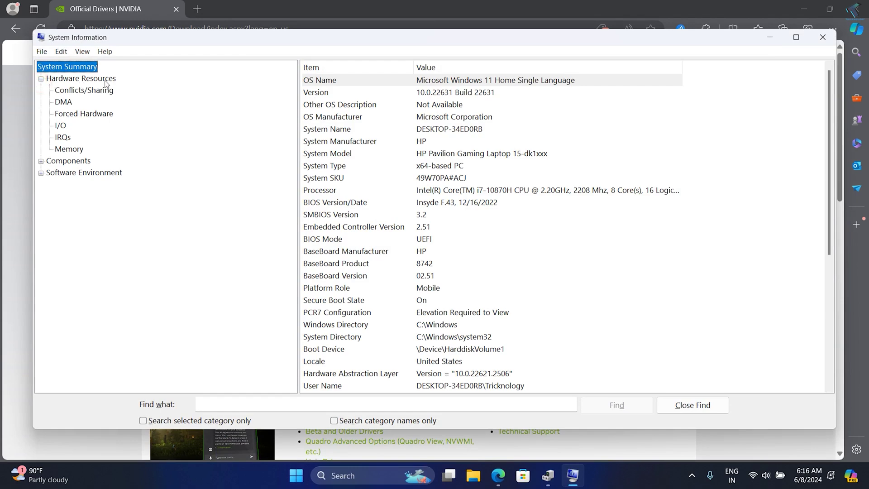
click(75, 92)
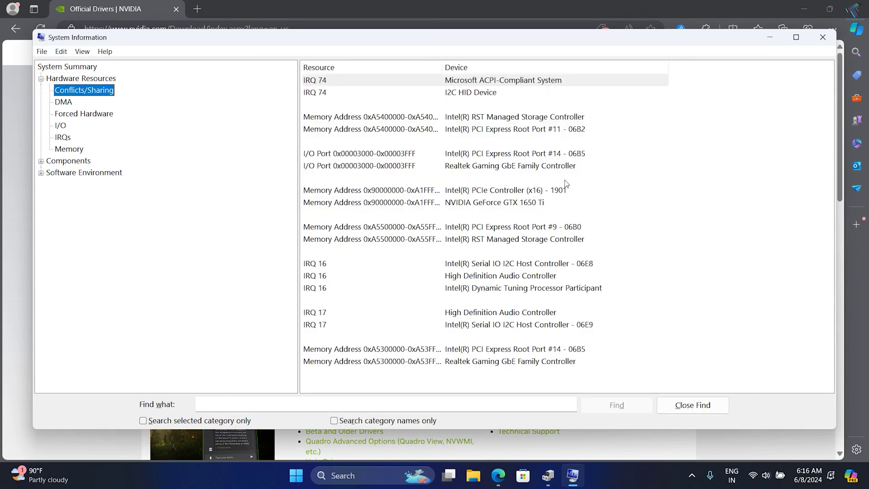
click(549, 237)
click(530, 214)
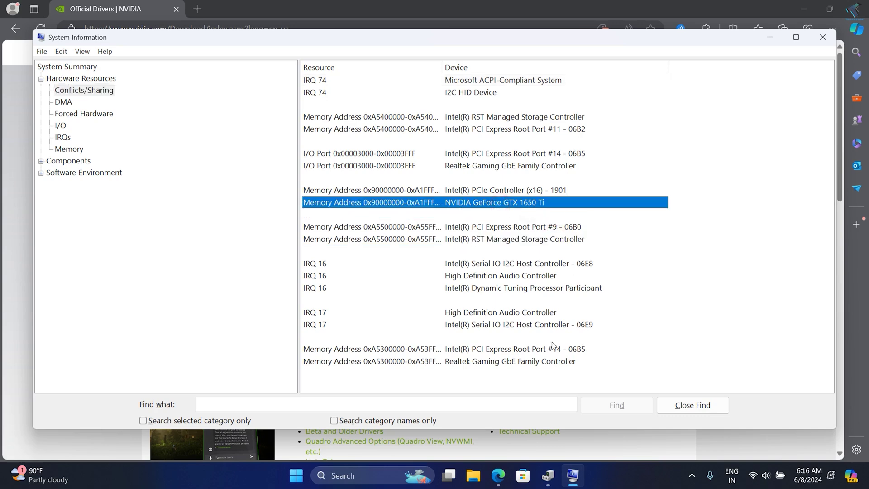
click(822, 37)
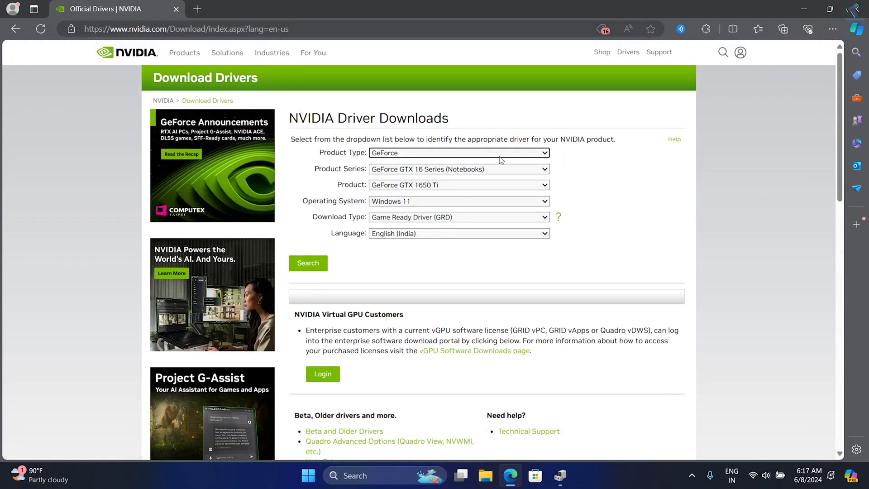
Search for the Game Ready Driver for GeForce GTX 16 Series (Notebooks), GTX 1650 Ti, Windows 11
click(482, 172)
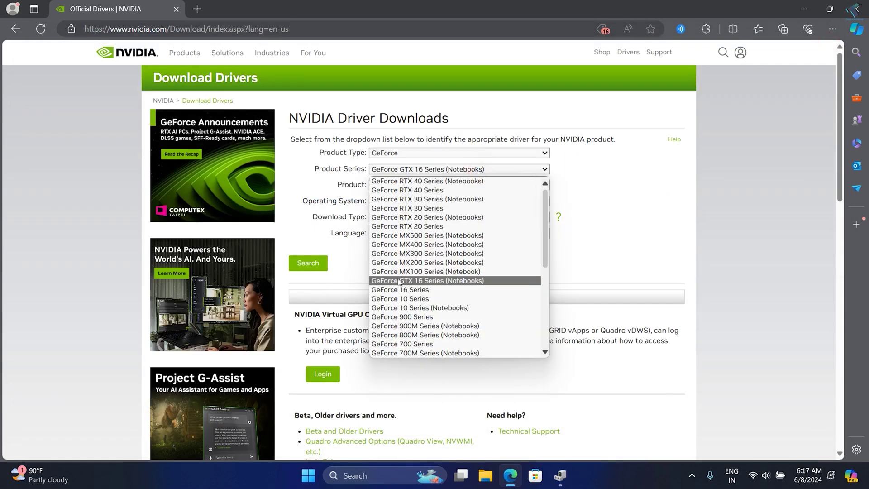
click(421, 281)
click(430, 186)
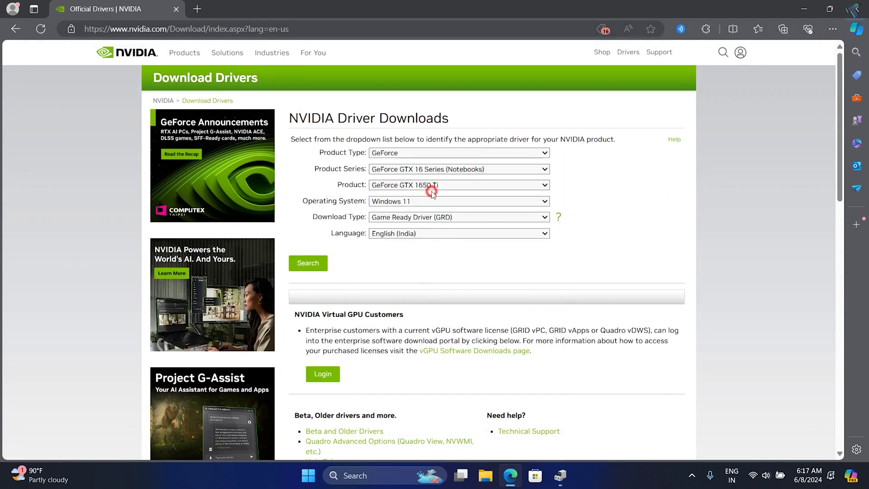
click(451, 211)
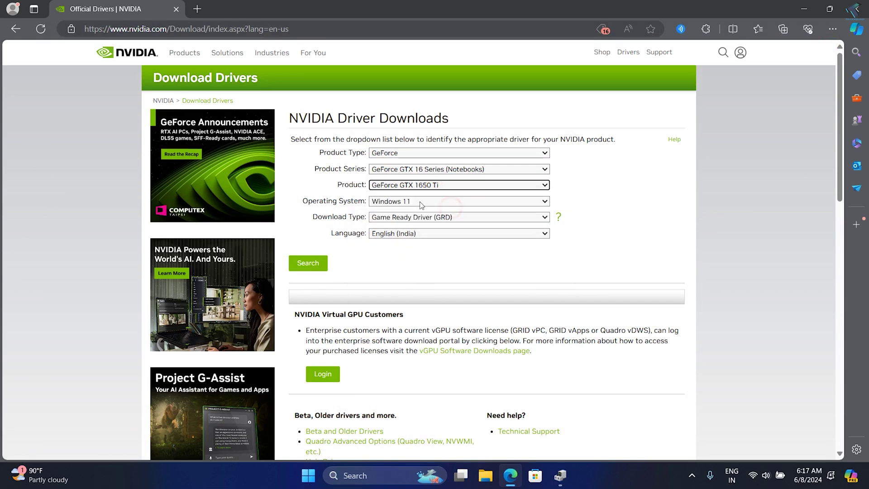
click(423, 202)
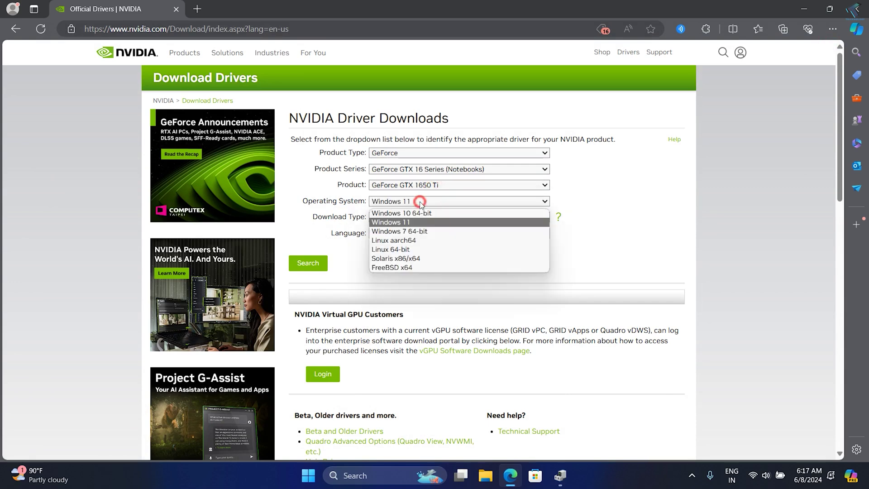
click(415, 225)
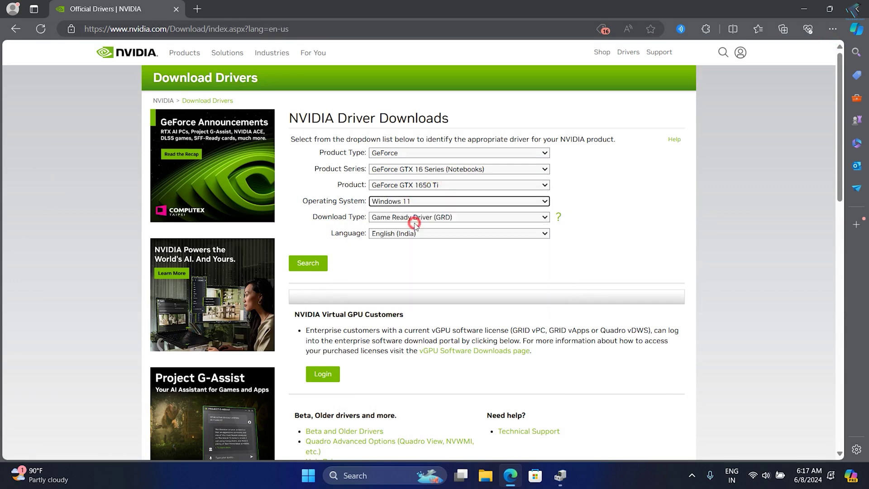
click(441, 219)
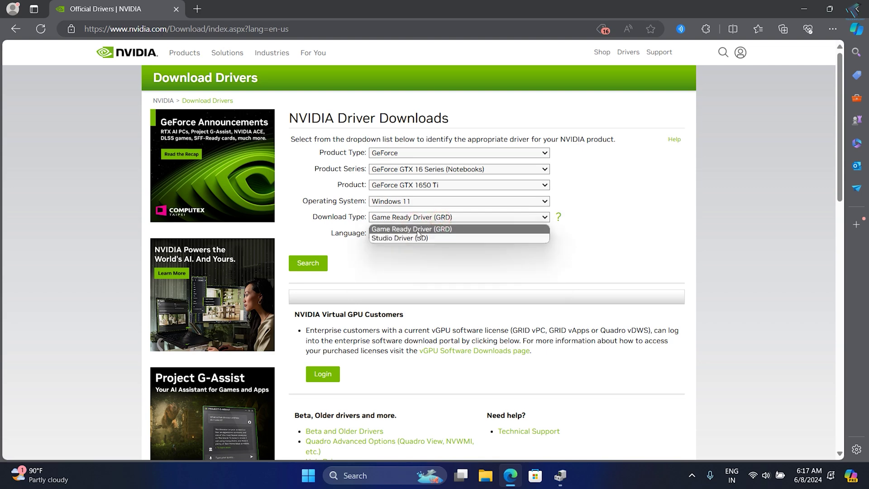
click(443, 229)
click(327, 266)
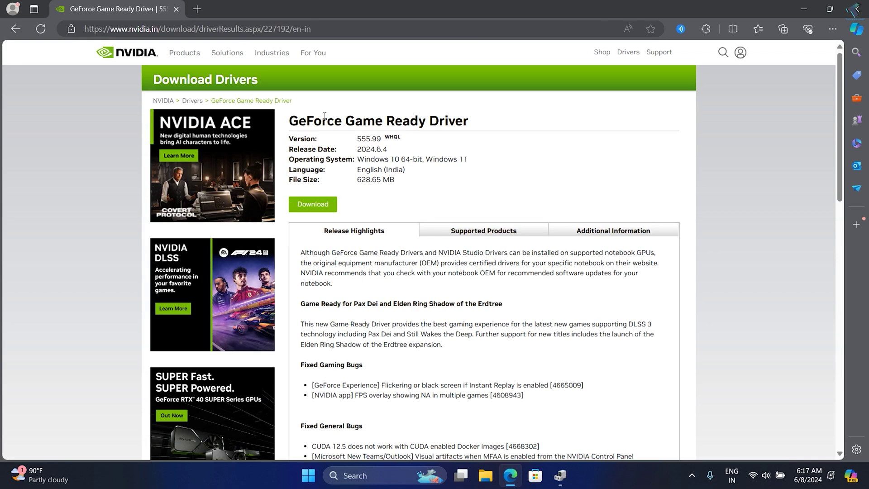
Start the Game Ready Driver 555.99 download, then minimize the browser to reveal the desktop
drag(306, 121, 448, 121)
click(513, 127)
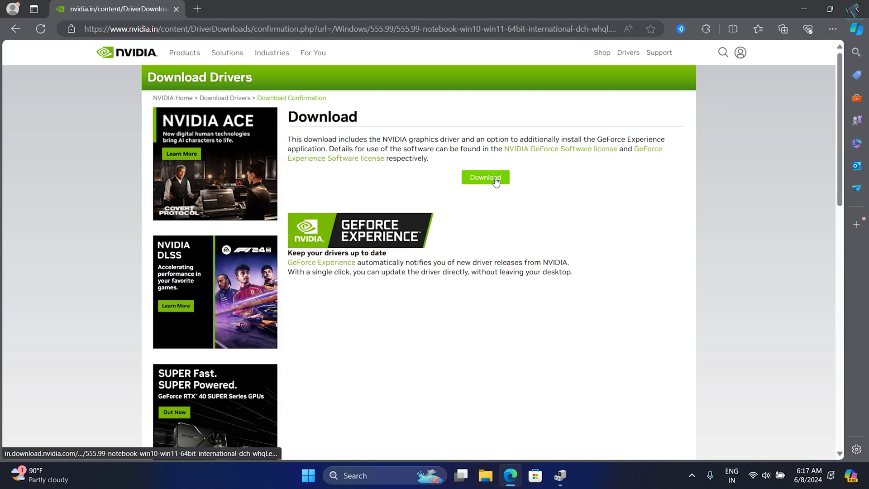
click(813, 10)
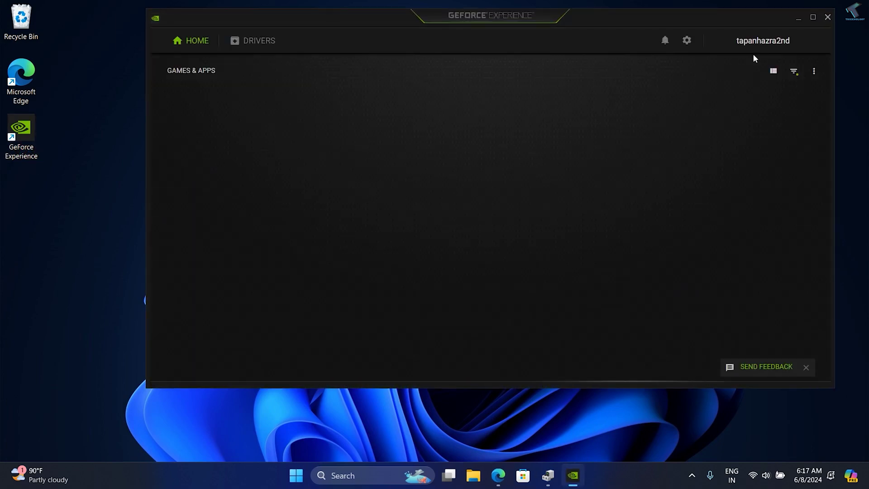
Open GeForce Experience General settings and scroll down to the In-Game Overlay toggle
click(686, 41)
scroll(471, 263, down, 5)
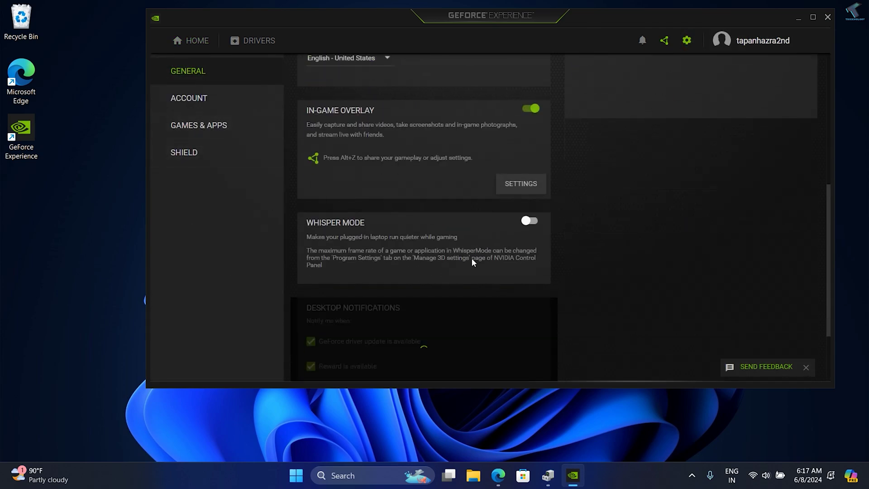